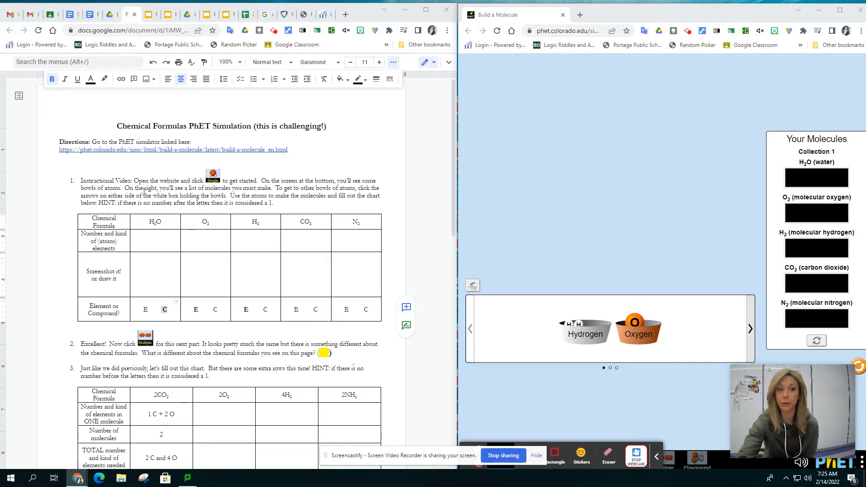
Open the worksheet's linked PhET Build a Molecule simulator in its own window beside the worksheet, replacing the simulation already open.
scroll(158, 223, "down", 2)
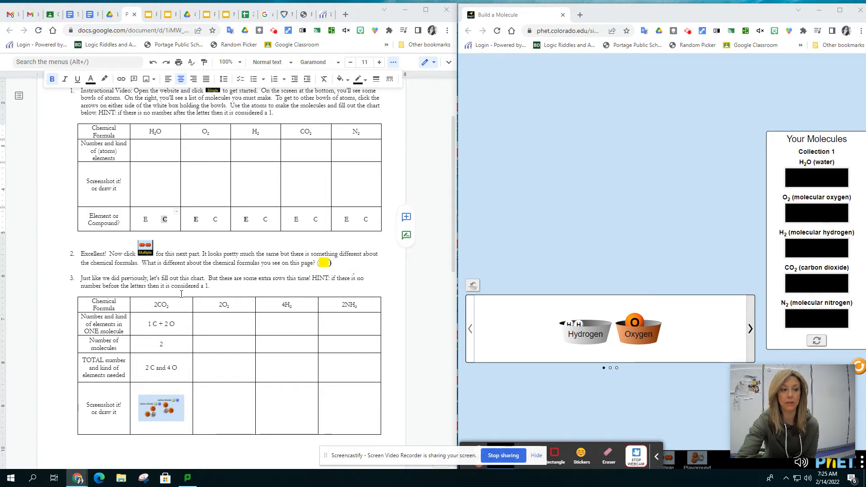
scroll(184, 293, "down", 6)
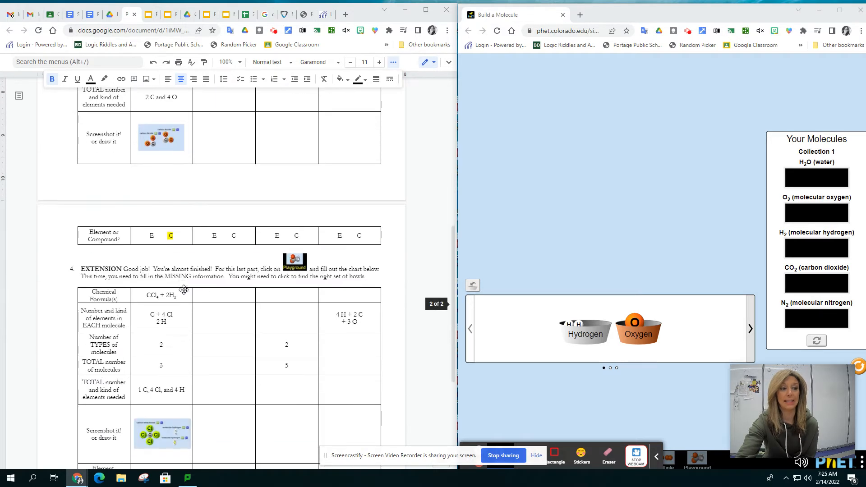
scroll(252, 344, "up", 8)
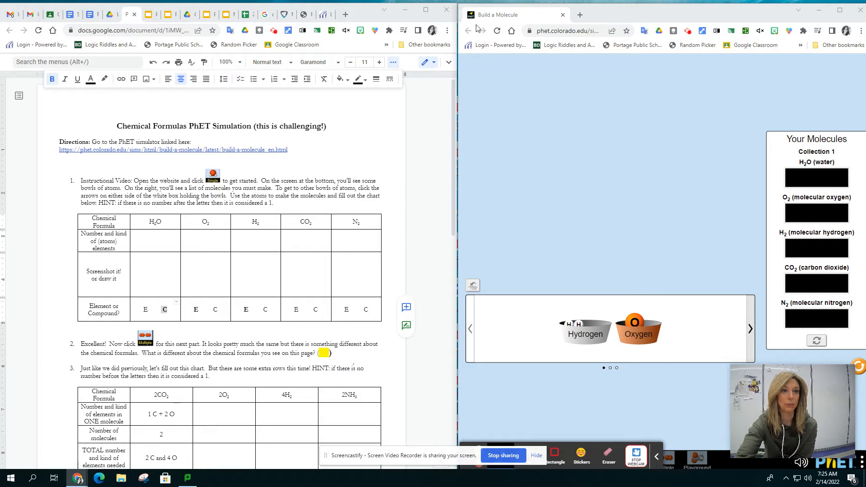
left_click(127, 152)
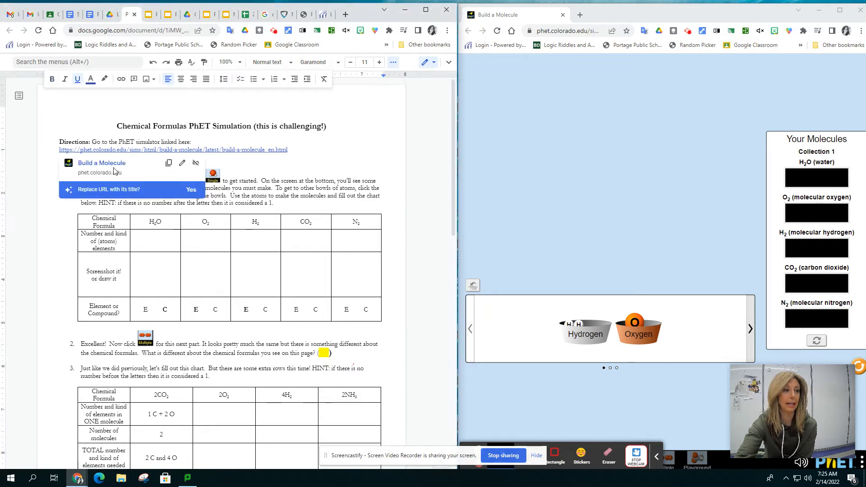
left_click(113, 168)
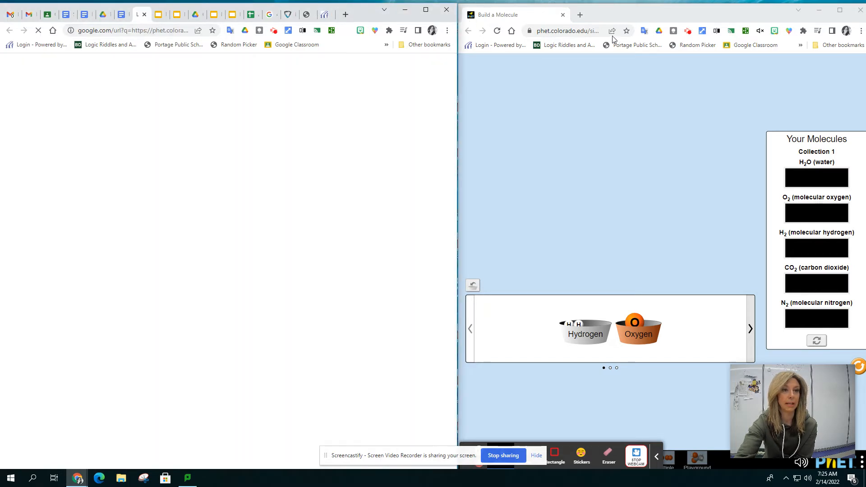
left_click(563, 14)
left_click_drag(139, 21, 648, 17)
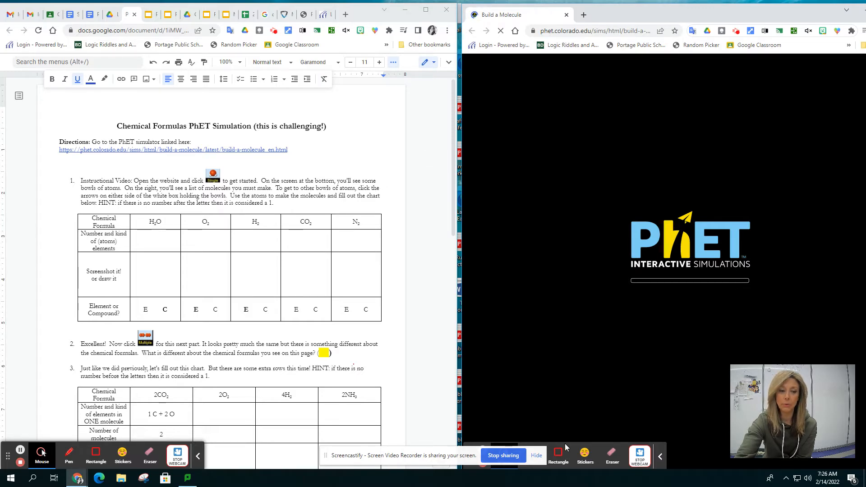
left_click(541, 456)
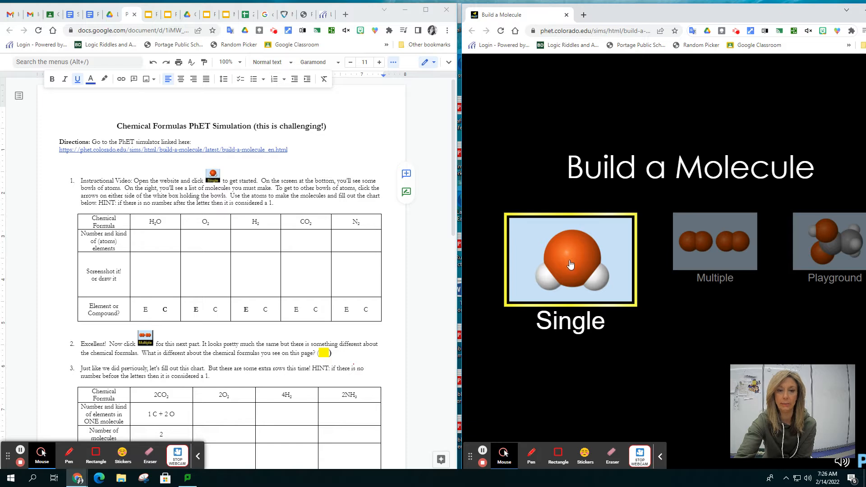
Start the simulator's Single mode and reposition its window so the whole Your Molecules list fits on screen.
left_click(569, 261)
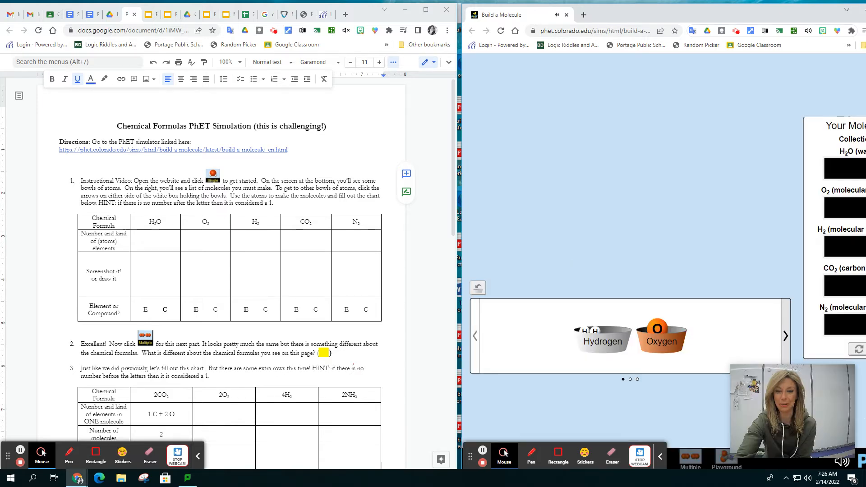
left_click_drag(808, 413, 839, 427)
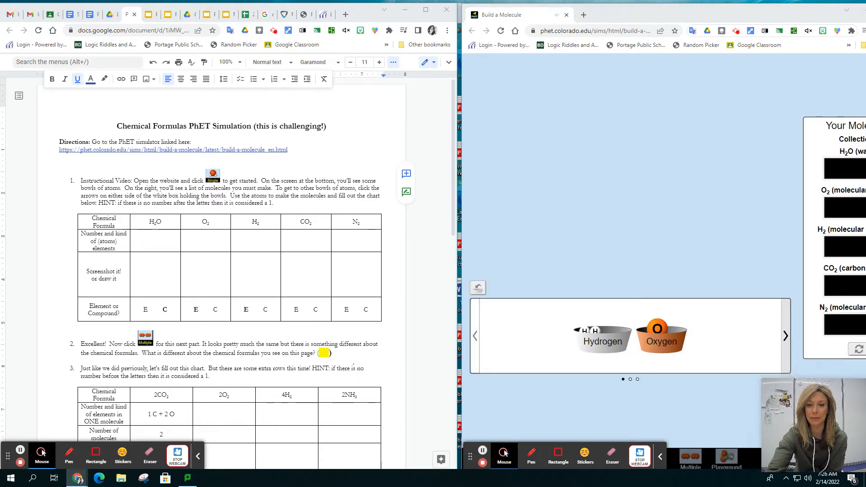
left_click_drag(723, 12, 670, 12)
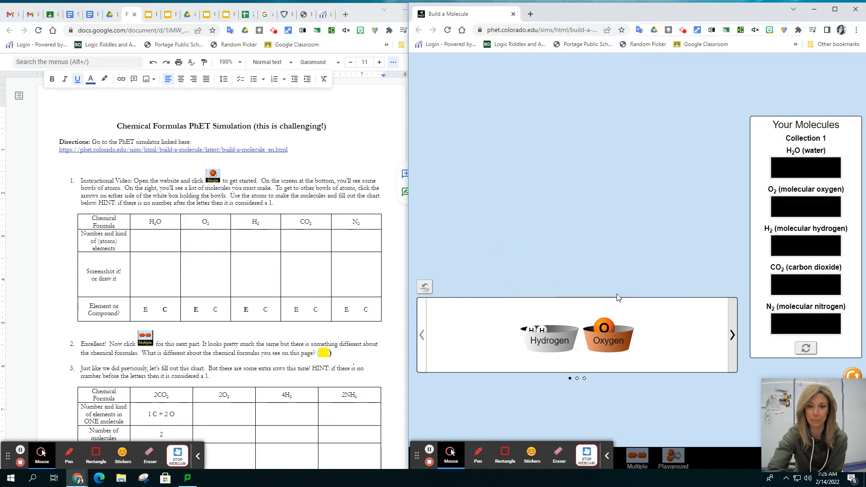
Browse through the sets of atom bowls and return to the first set with hydrogen and oxygen.
left_click(732, 336)
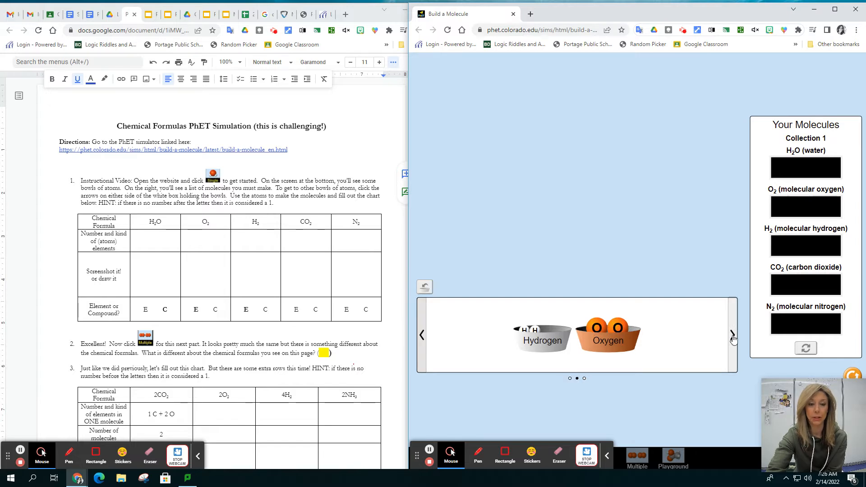
left_click(732, 335)
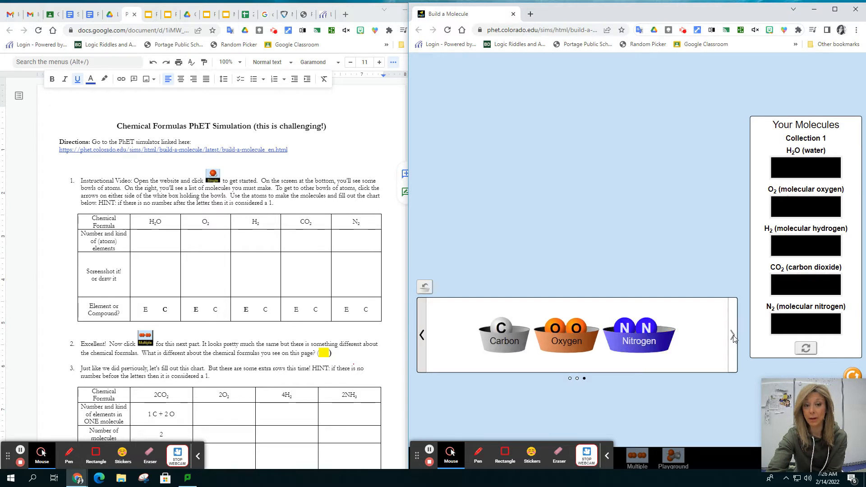
left_click(424, 343)
left_click(423, 337)
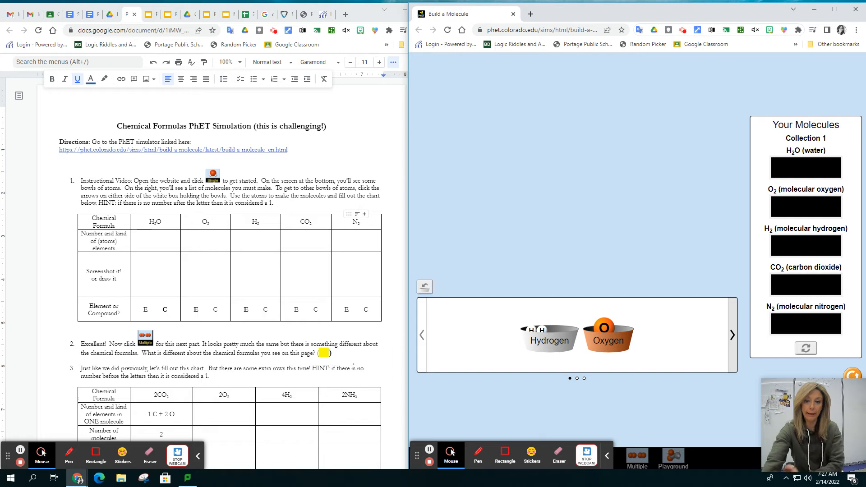
Fill in the number and kind of elements for H2O as 2H+1O in the worksheet's first table.
mouse_move(806, 395)
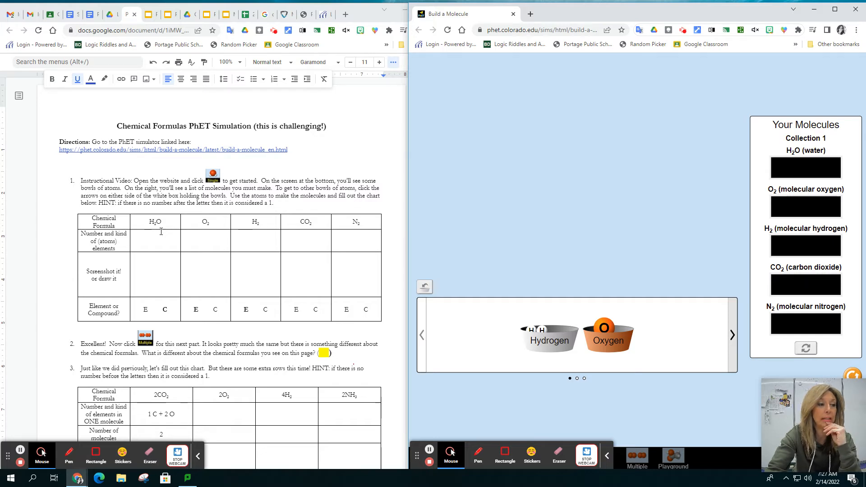
left_click(156, 240)
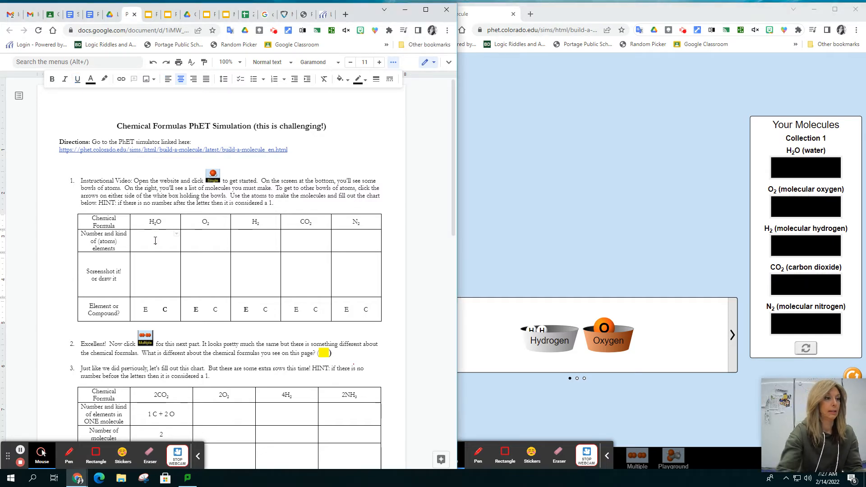
type("2H")
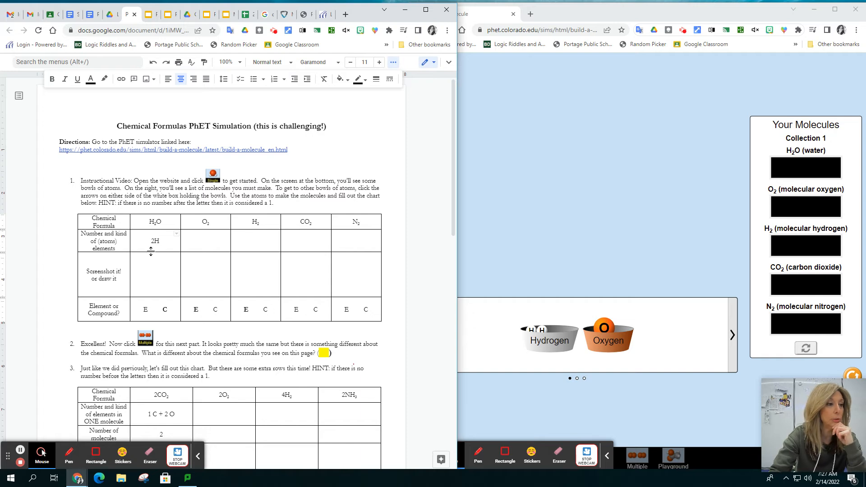
type("+")
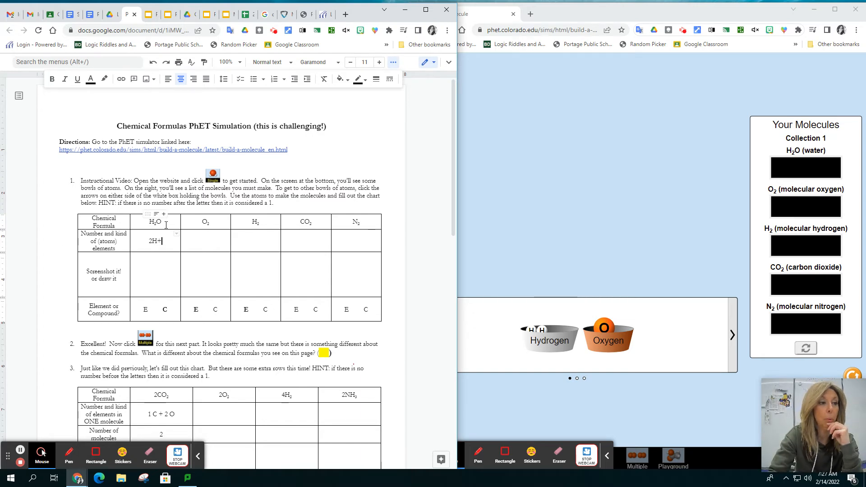
left_click_drag(118, 203, 274, 205)
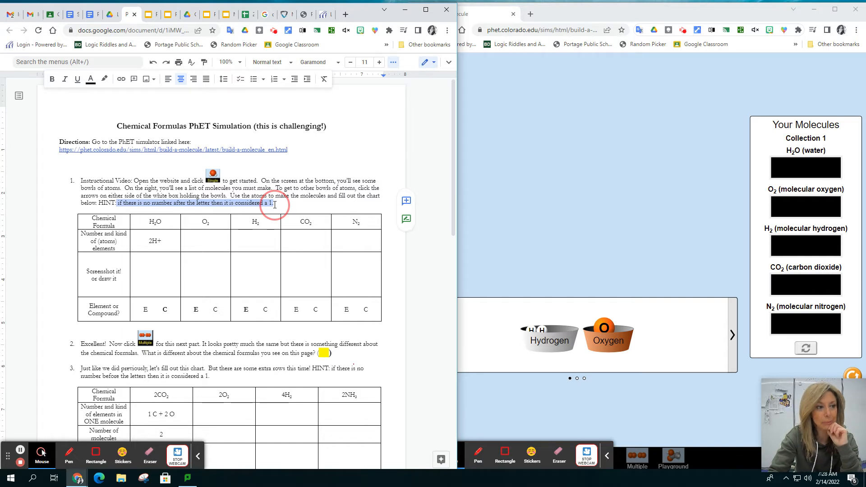
left_click(165, 227)
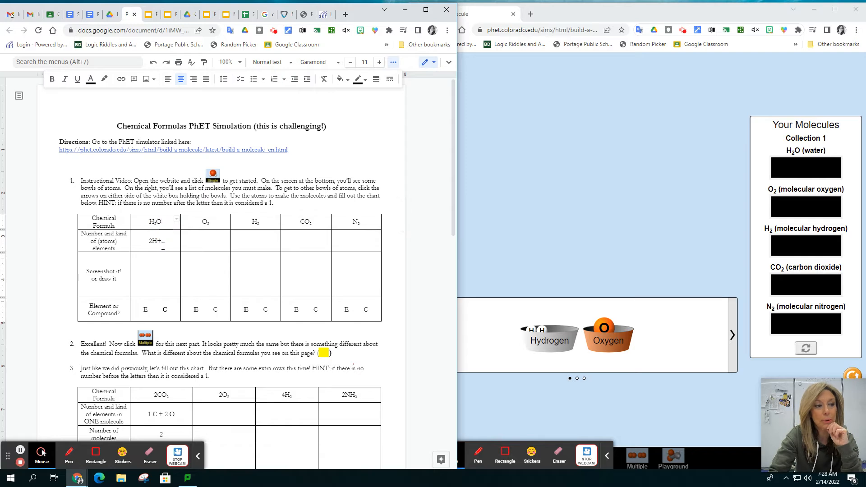
left_click(170, 243)
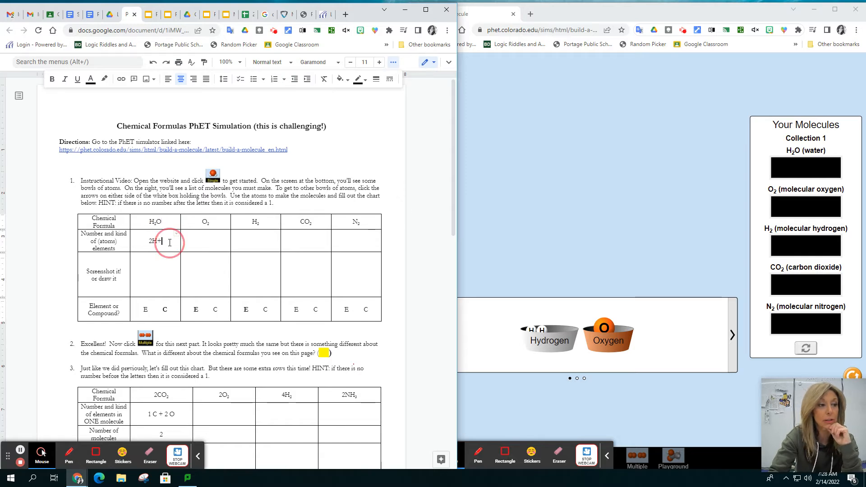
type("1 O")
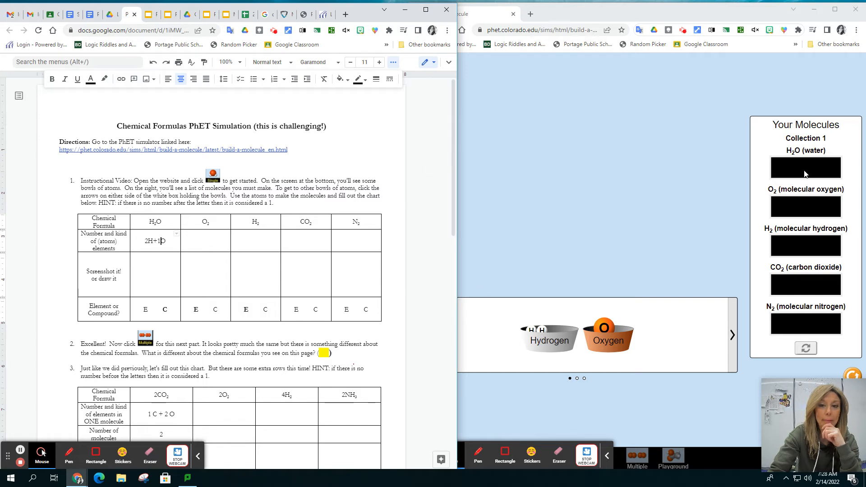
Build a water molecule in the simulator by attaching two hydrogen atoms to one oxygen atom.
left_click(485, 275)
left_click_drag(603, 328, 590, 196)
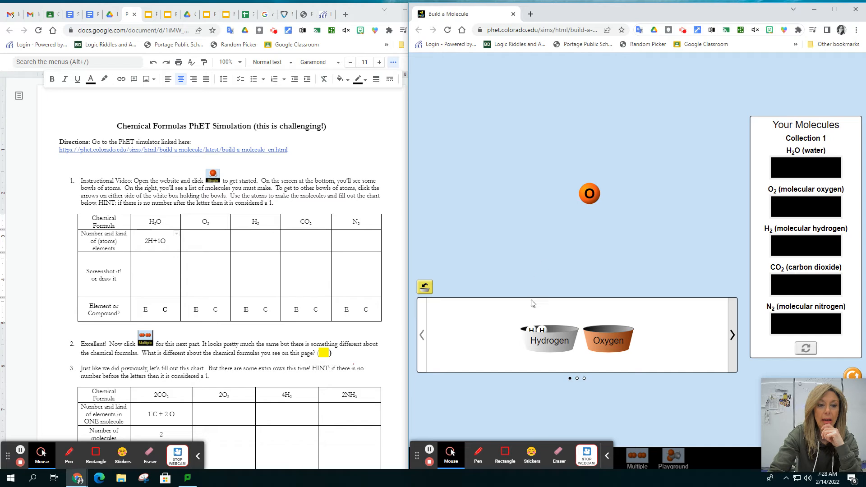
left_click_drag(542, 330, 588, 199)
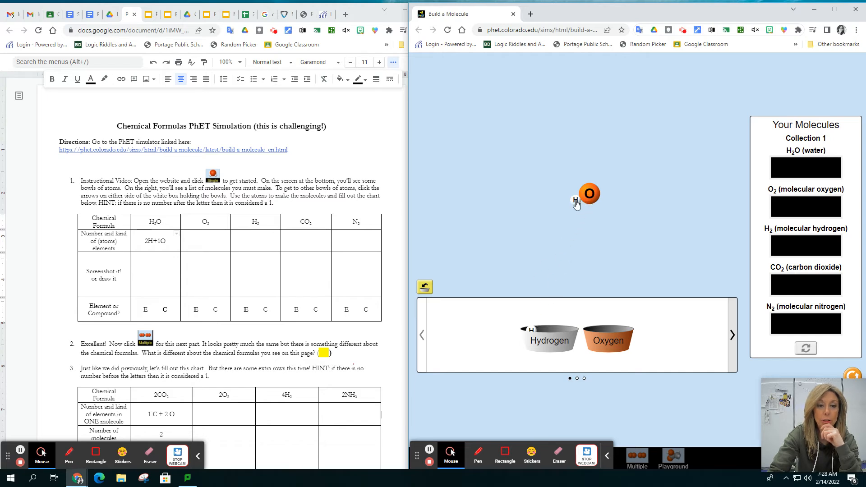
left_click_drag(533, 331, 592, 216)
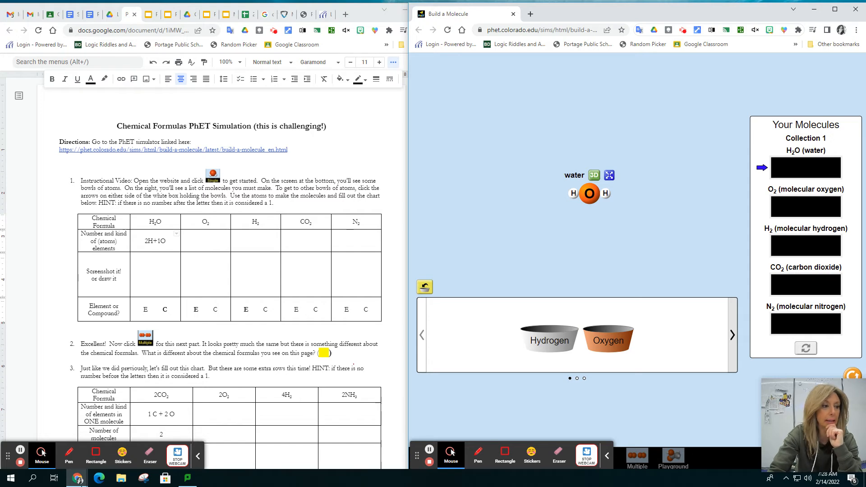
Capture the labelled water molecule with the Snipping Tool and copy the snip.
left_click(139, 478)
left_click(19, 436)
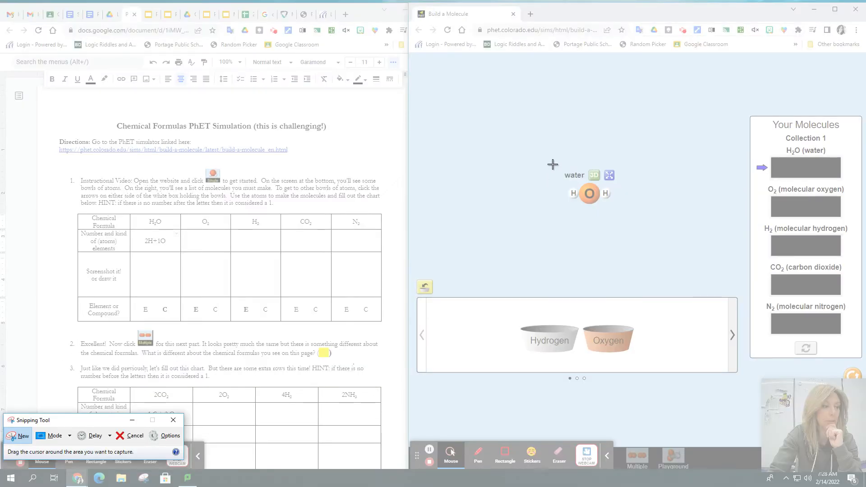
left_click_drag(553, 166, 623, 211)
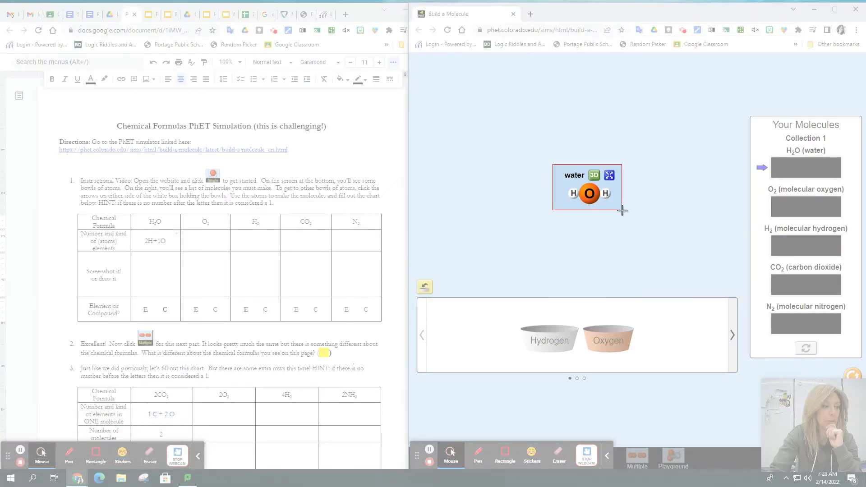
left_click(533, 98)
left_click(539, 107)
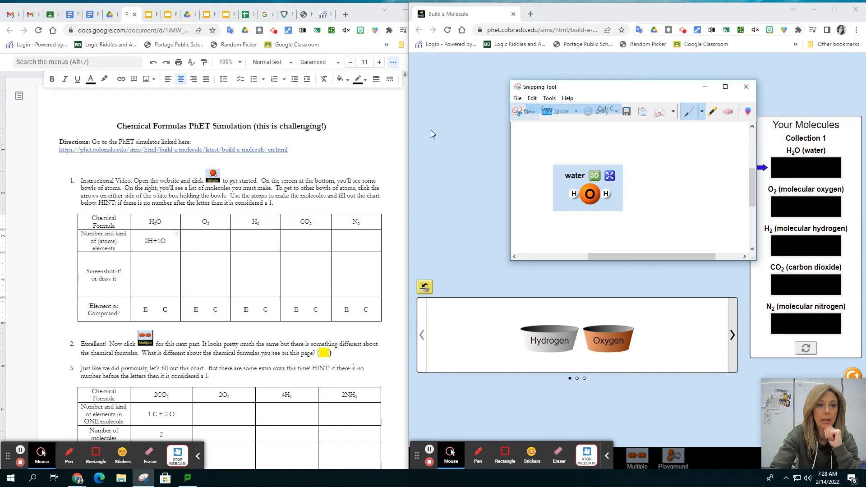
Paste the water molecule snip into the H2O column's screenshot cell in the worksheet.
left_click(149, 268)
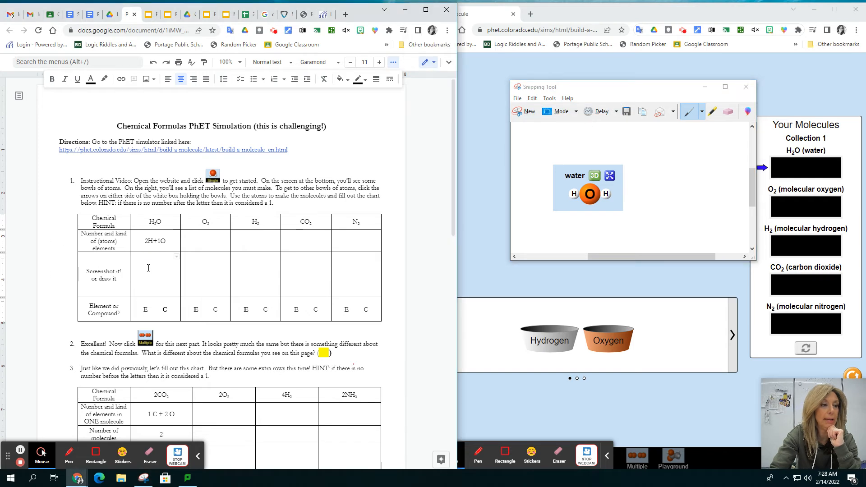
right_click(149, 268)
left_click(188, 128)
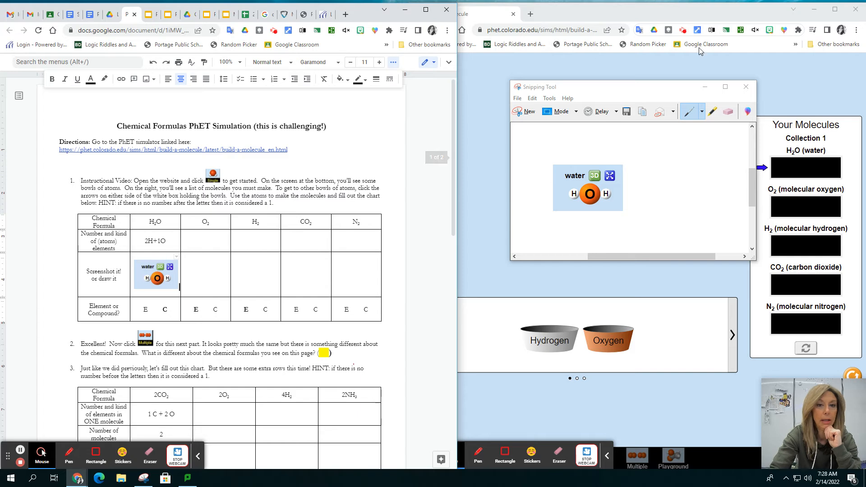
Close the Snipping Tool without saving the snip and place the water molecule in the H2O collection box.
left_click(747, 86)
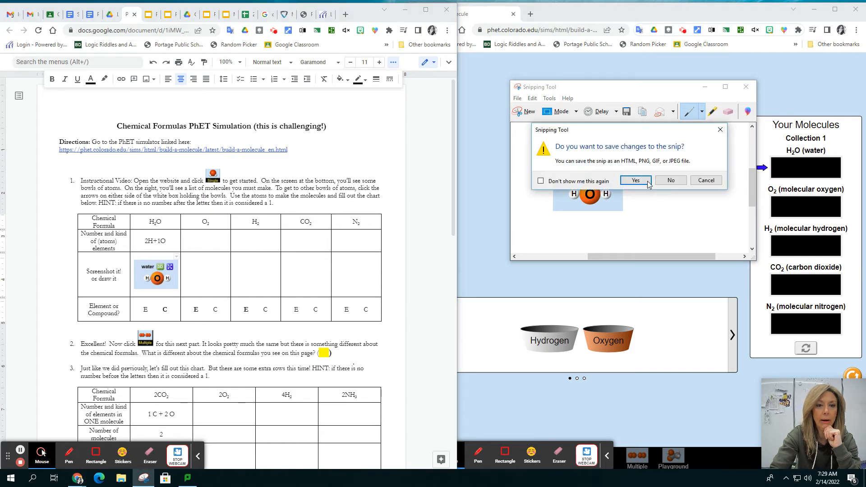
left_click(669, 181)
left_click_drag(740, 195, 808, 175)
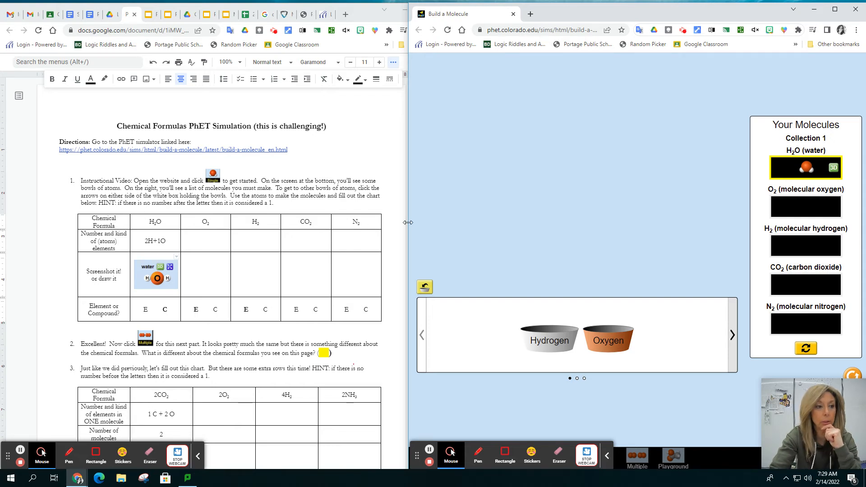
left_click(161, 311)
double_click(172, 309)
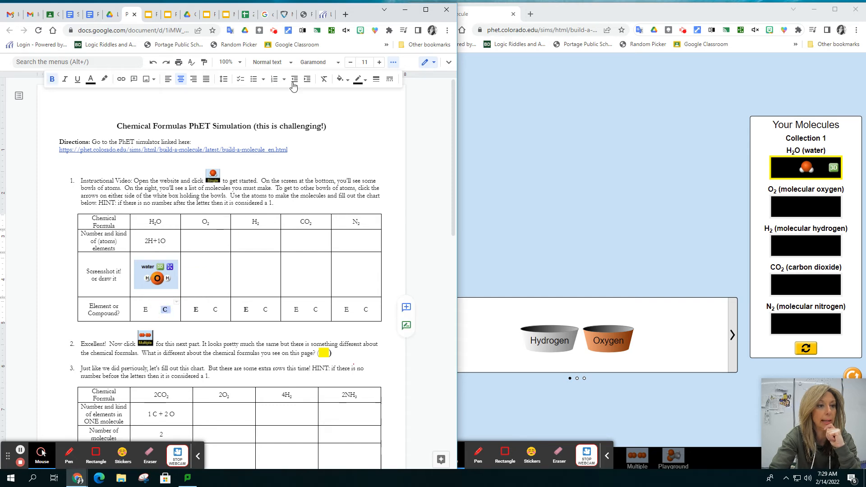
left_click(362, 83)
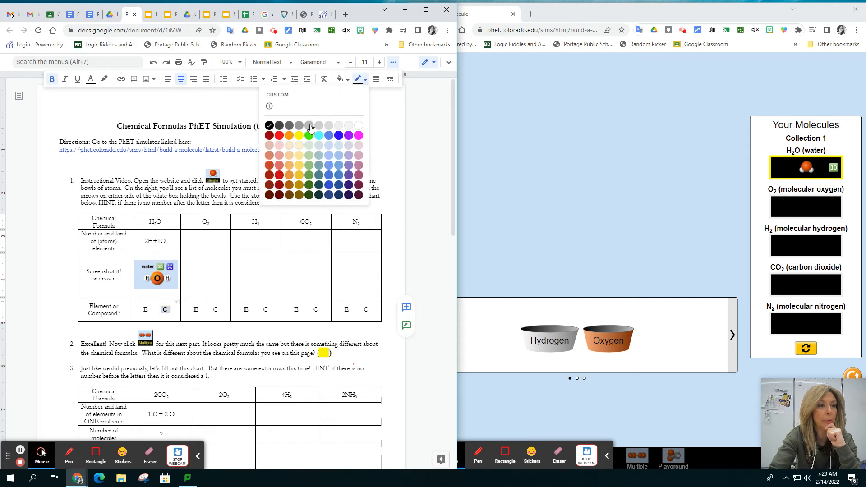
left_click(298, 138)
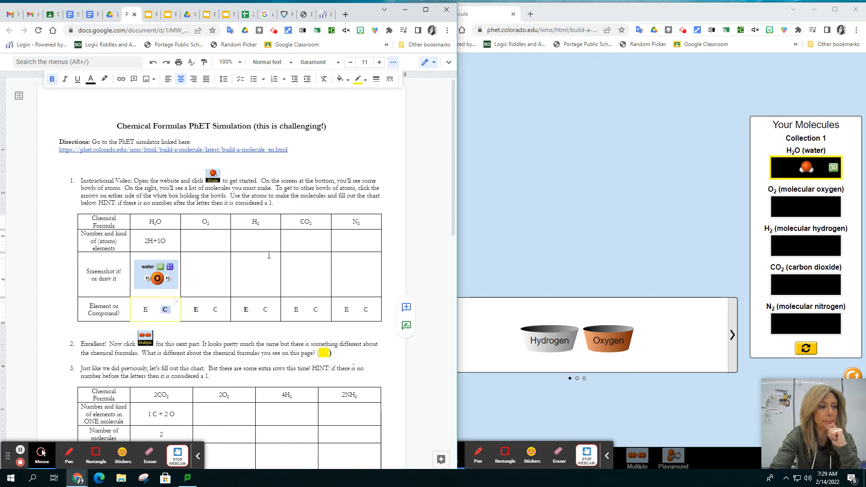
left_click(154, 67)
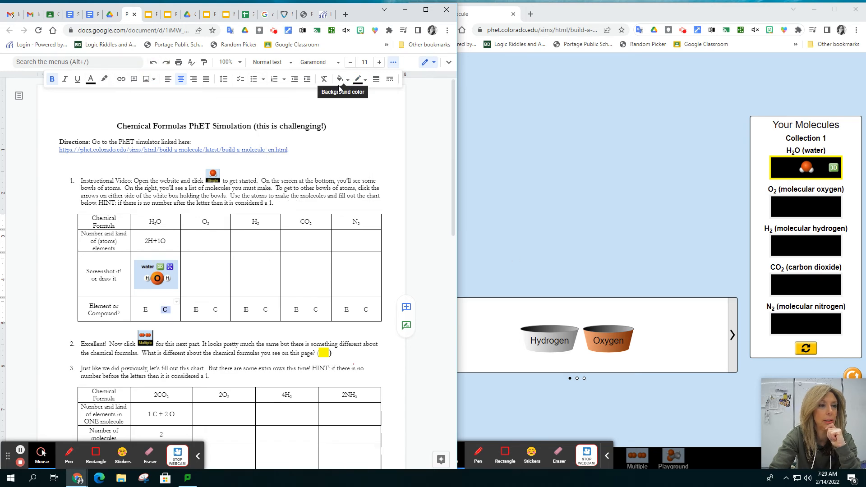
Highlight the C in the H2O column's element-or-compound cell in yellow to classify water as a compound.
left_click(105, 80)
left_click(133, 138)
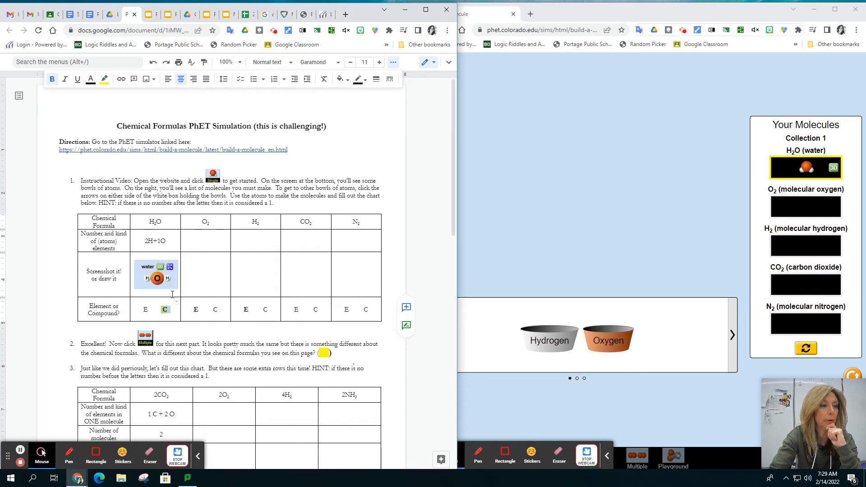
left_click(304, 163)
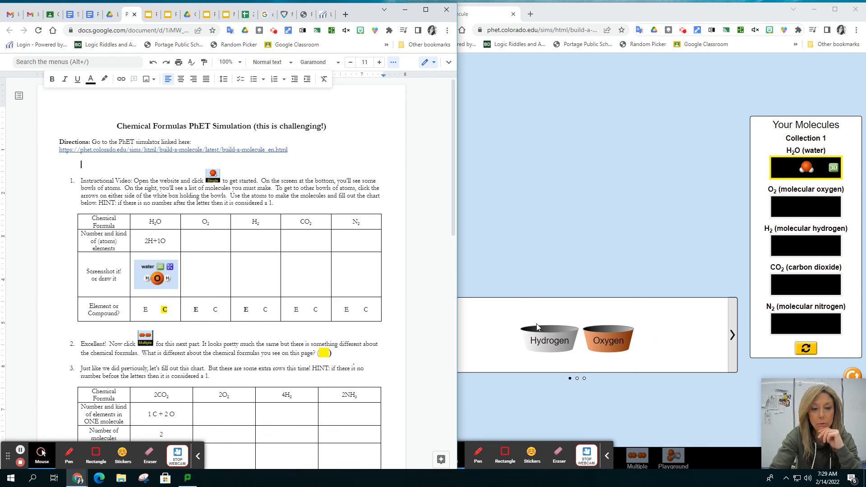
Examine the simulator's other two sets of atom bowls and the worksheet's multiple-molecule and extension charts.
left_click(732, 336)
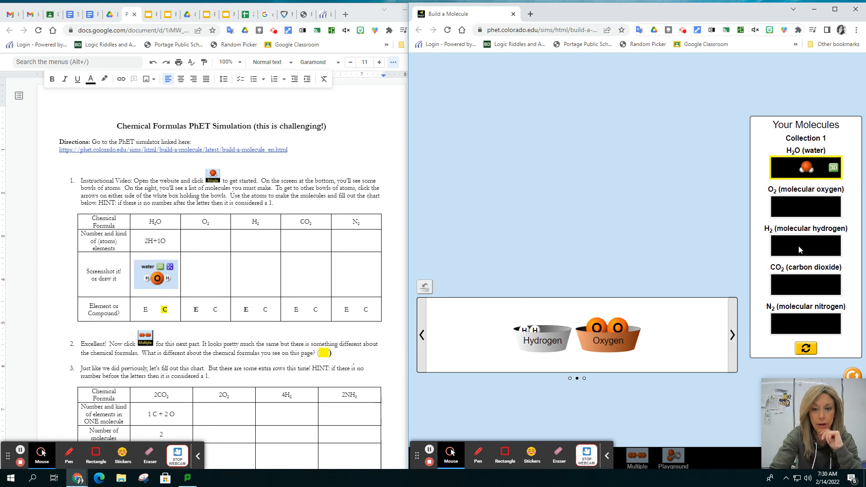
left_click(732, 336)
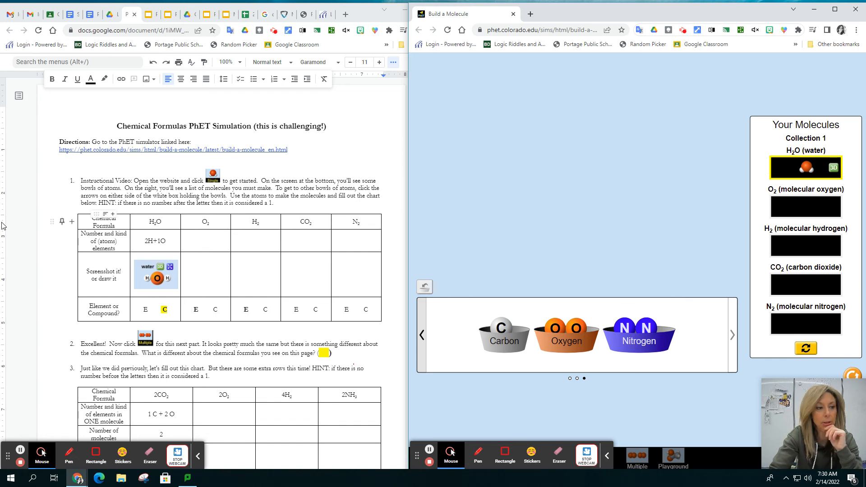
scroll(203, 323, "down", 2)
scroll(202, 323, "down", 1)
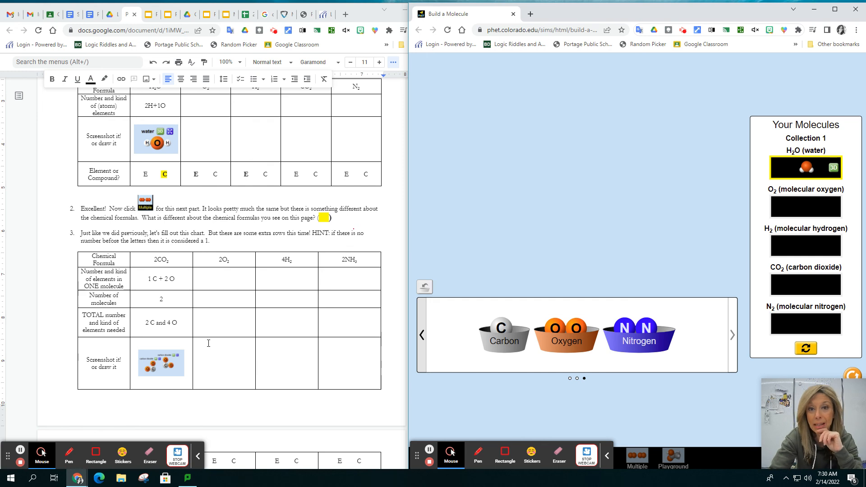
scroll(204, 309, "down", 4)
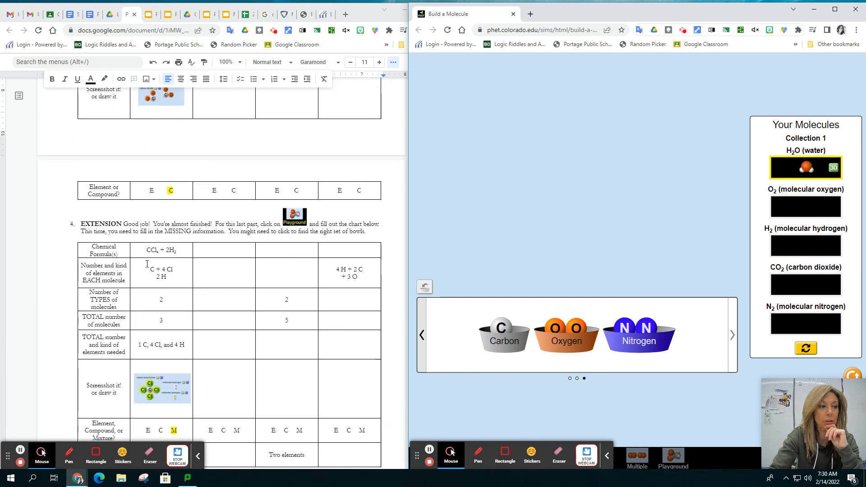
scroll(310, 360, "up", 3)
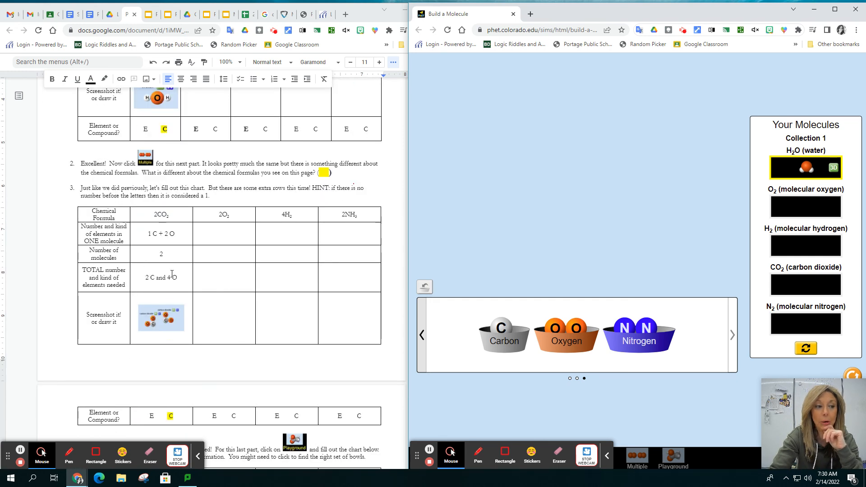
scroll(177, 270, "up", 2)
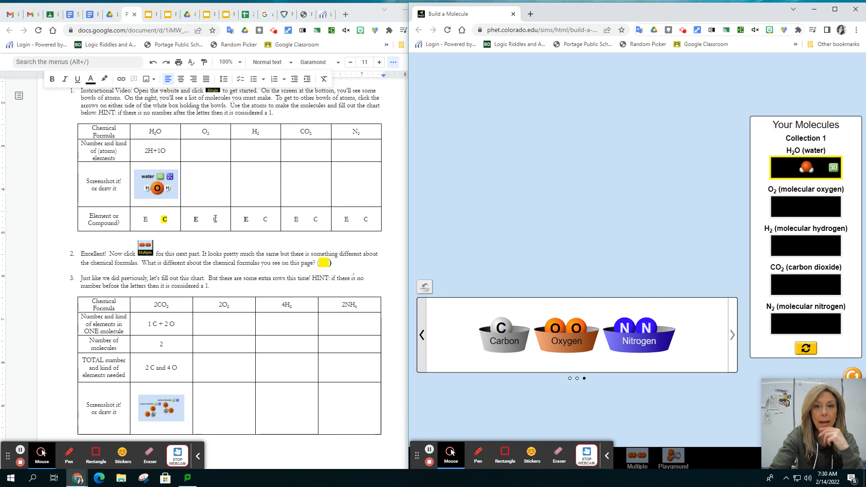